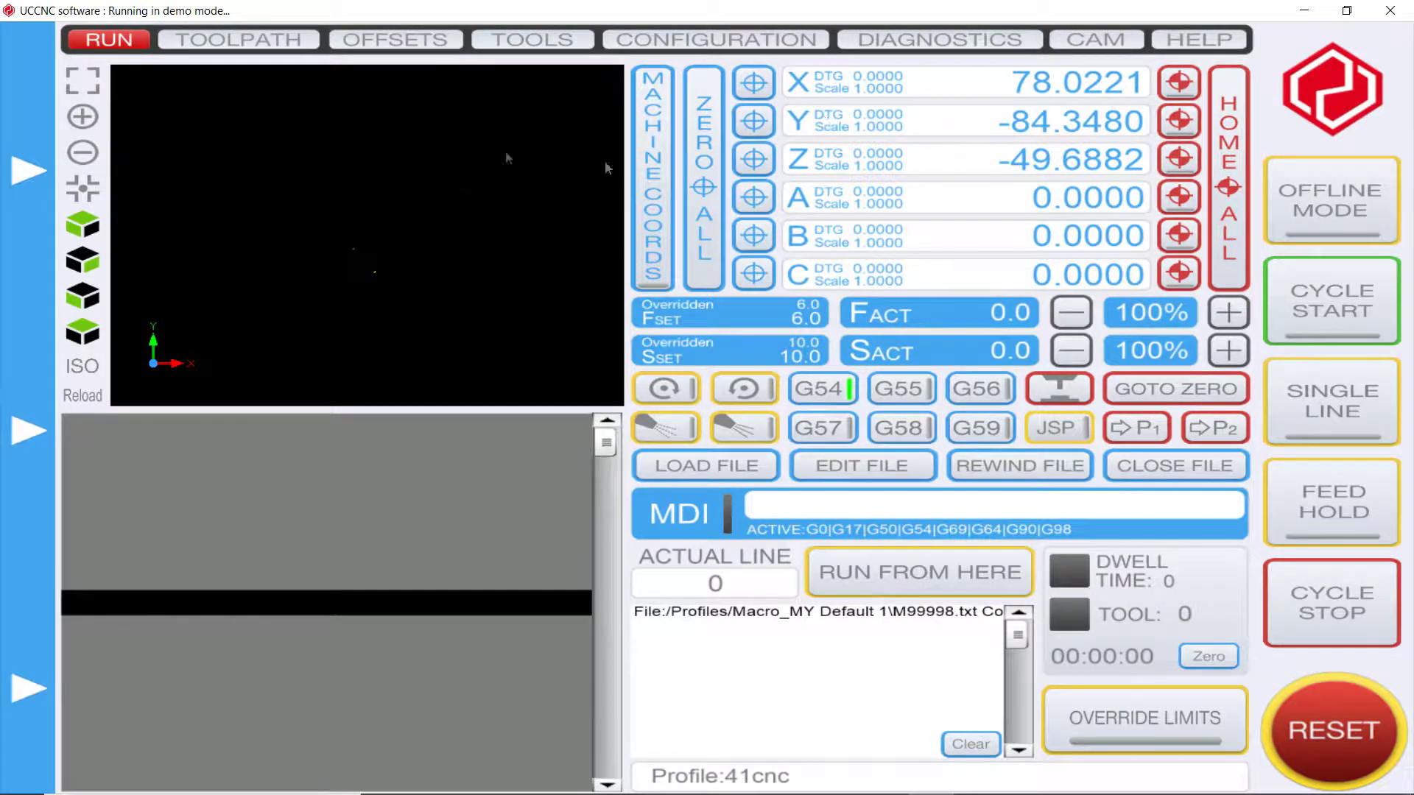
# - Open the Configuration Profiles page listing 41cnc, Default, MY Default 1 and Plasma
pyautogui.click(664, 38)
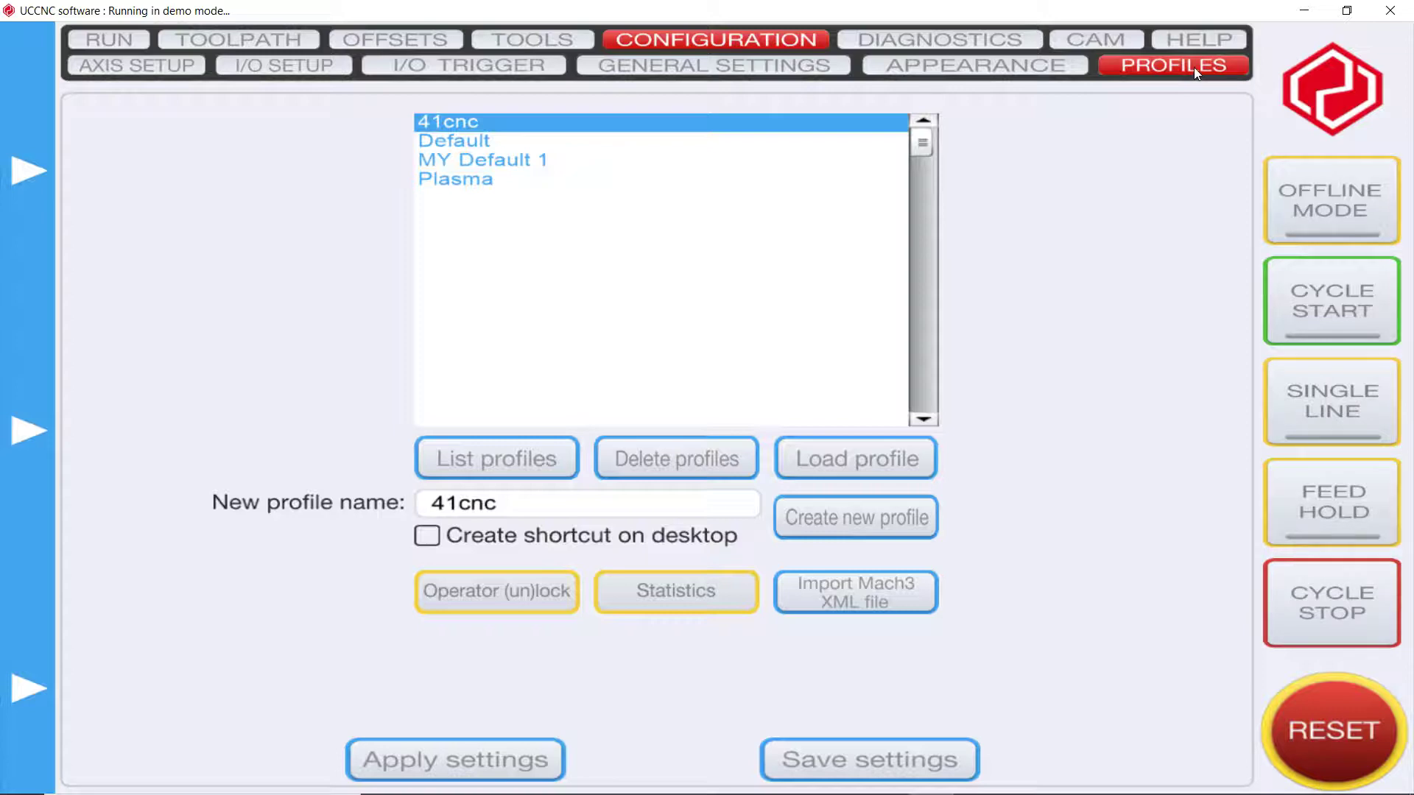
pyautogui.click(887, 598)
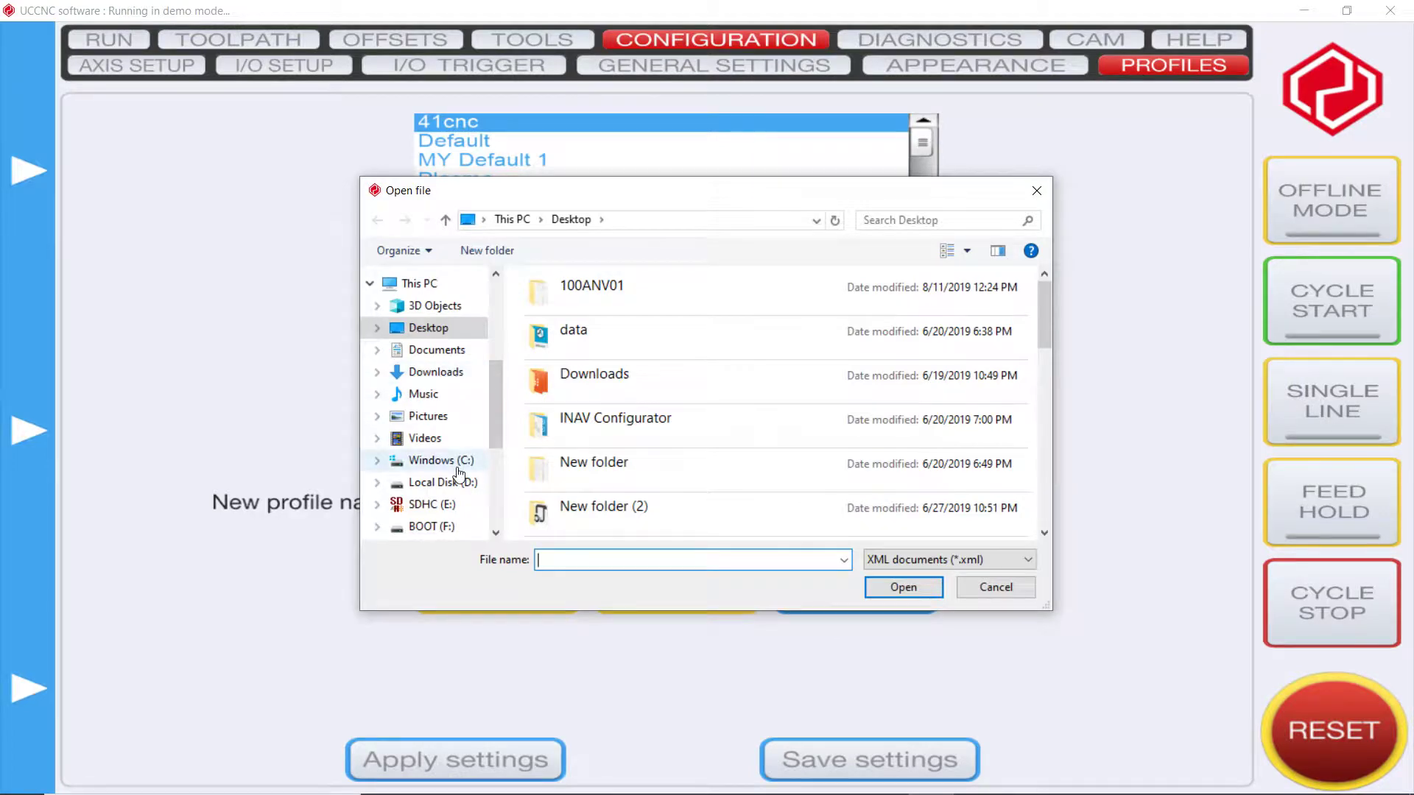
# - Browse the import file chooser to the C:\Mach3 folder on the Windows (C:) drive
pyautogui.scroll(-1, 456, 427)
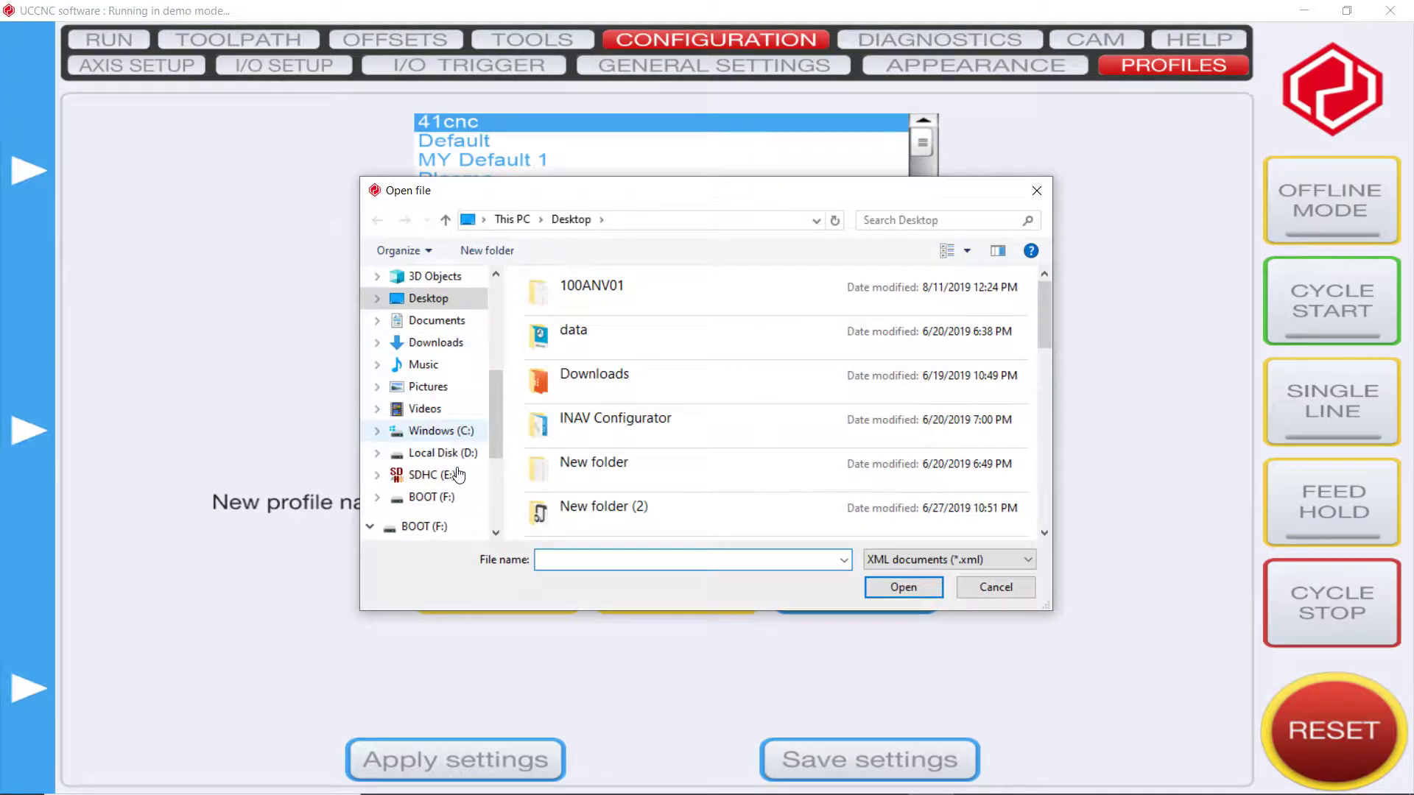
pyautogui.click(455, 433)
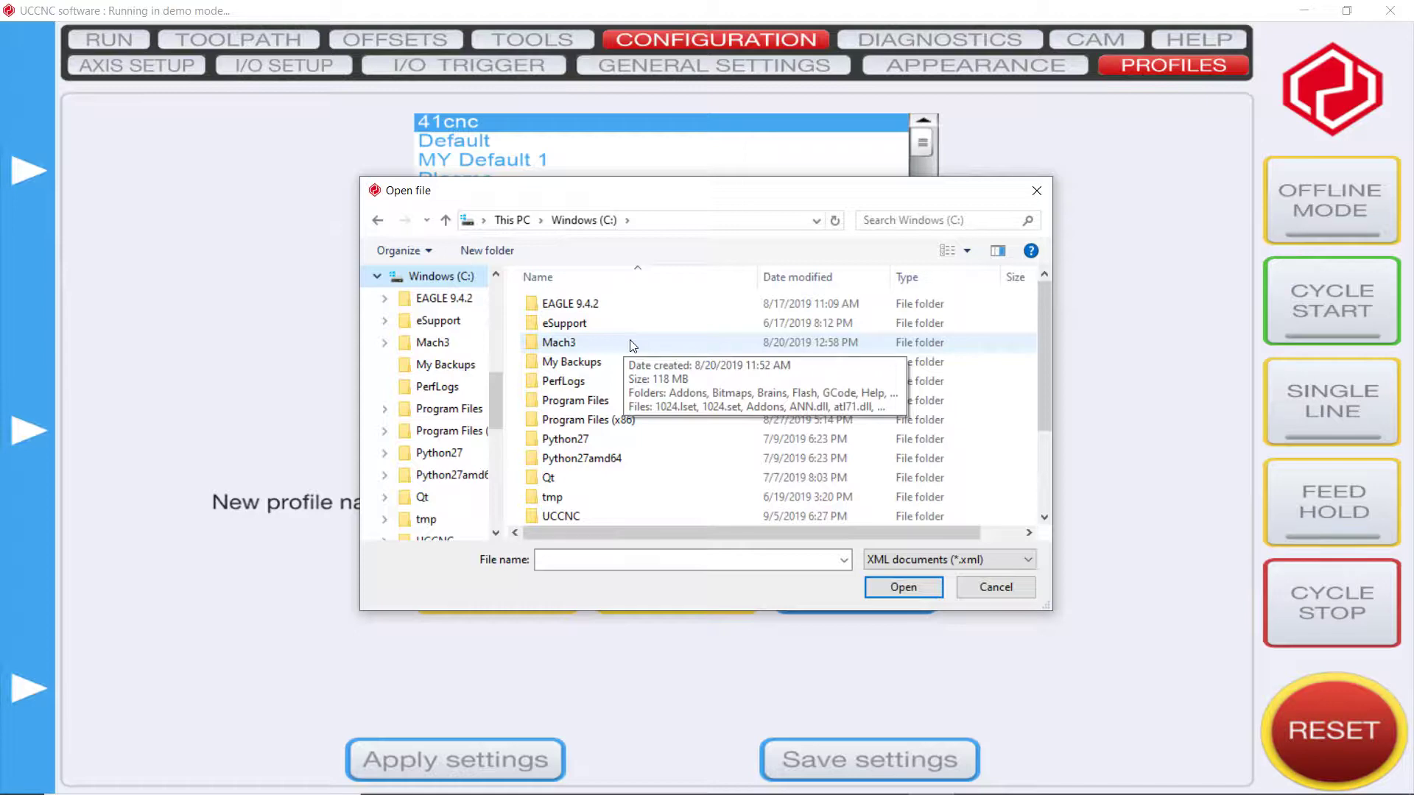
pyautogui.click(633, 343)
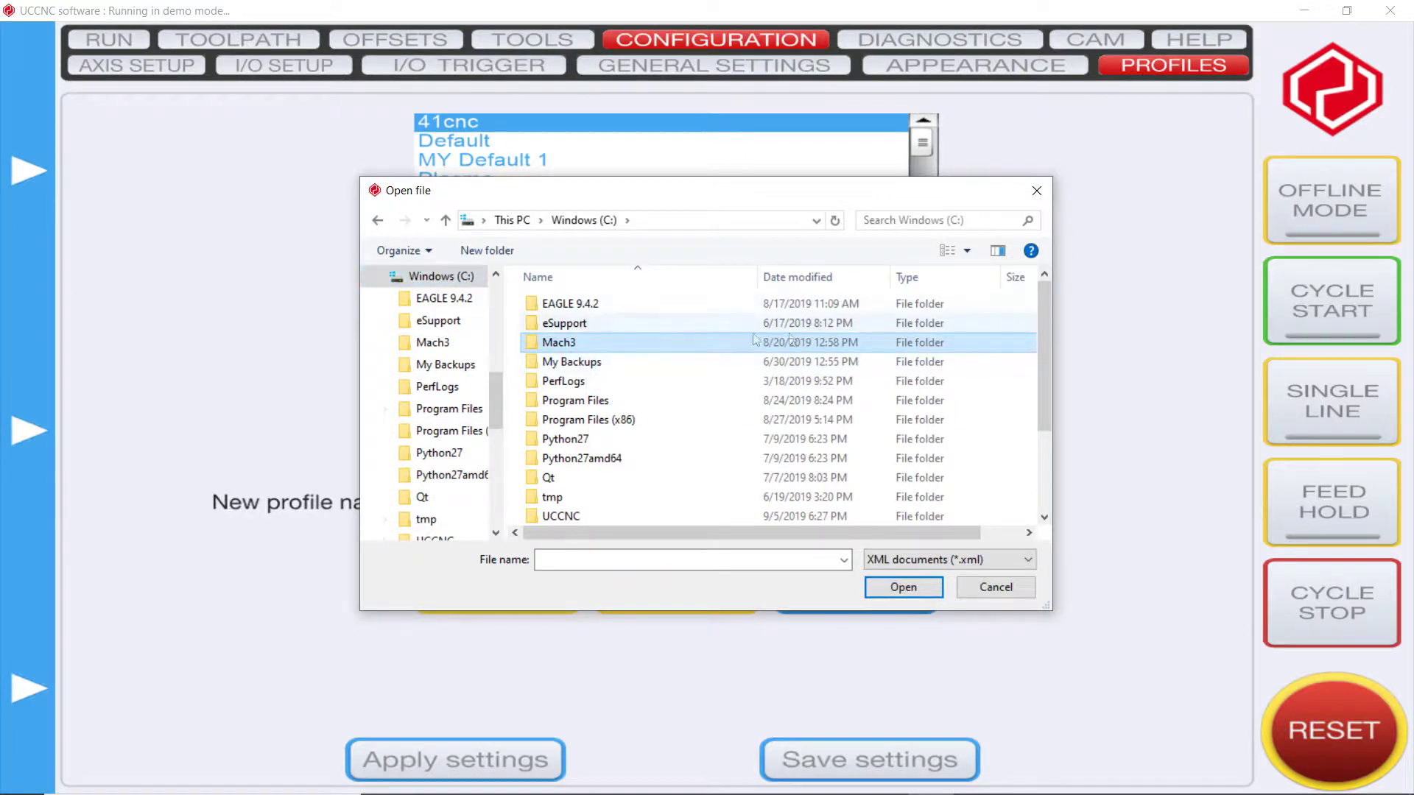
pyautogui.doubleClick(558, 349)
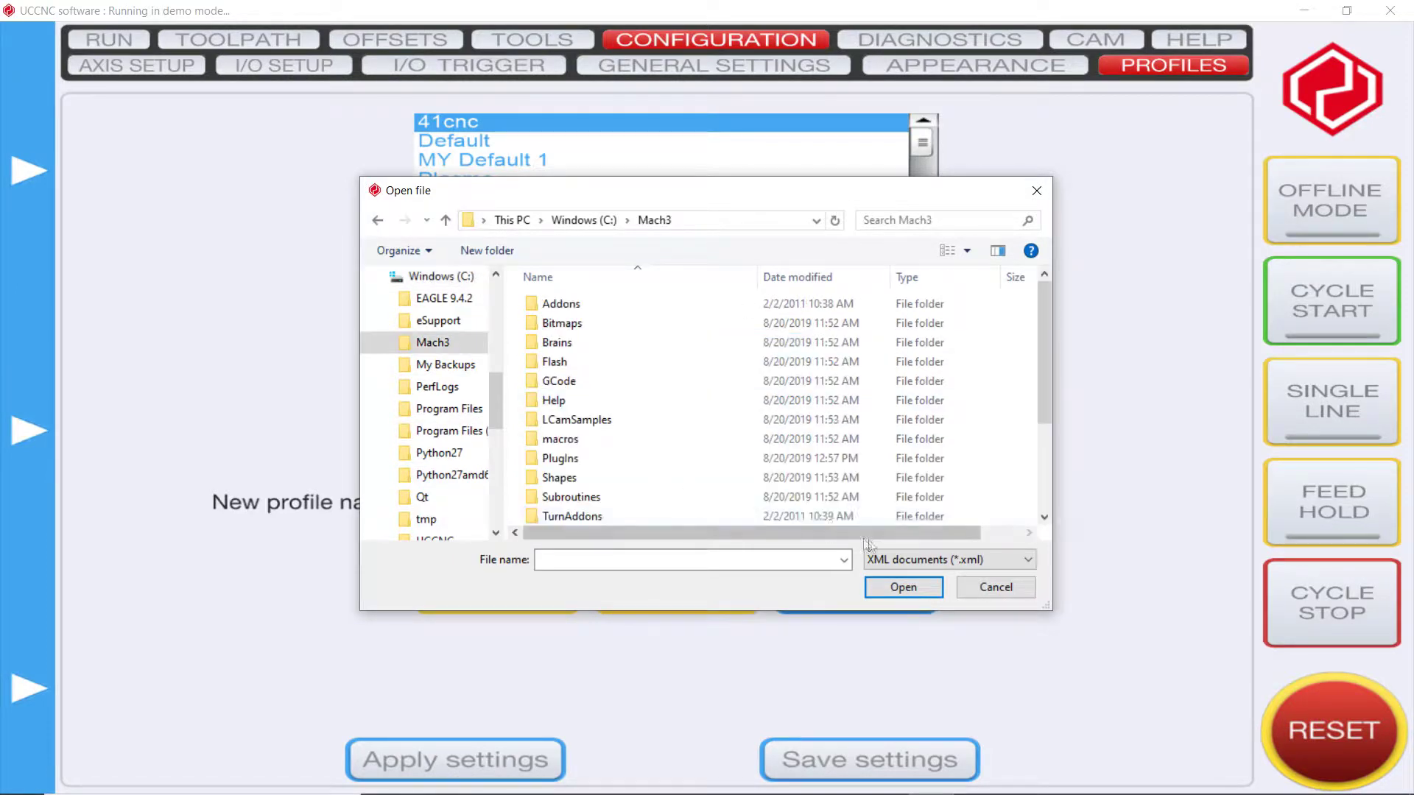
# - Import Mach3Mill.xml, acknowledge the loaded message, then apply and save the settings
pyautogui.scroll(-3, 737, 410)
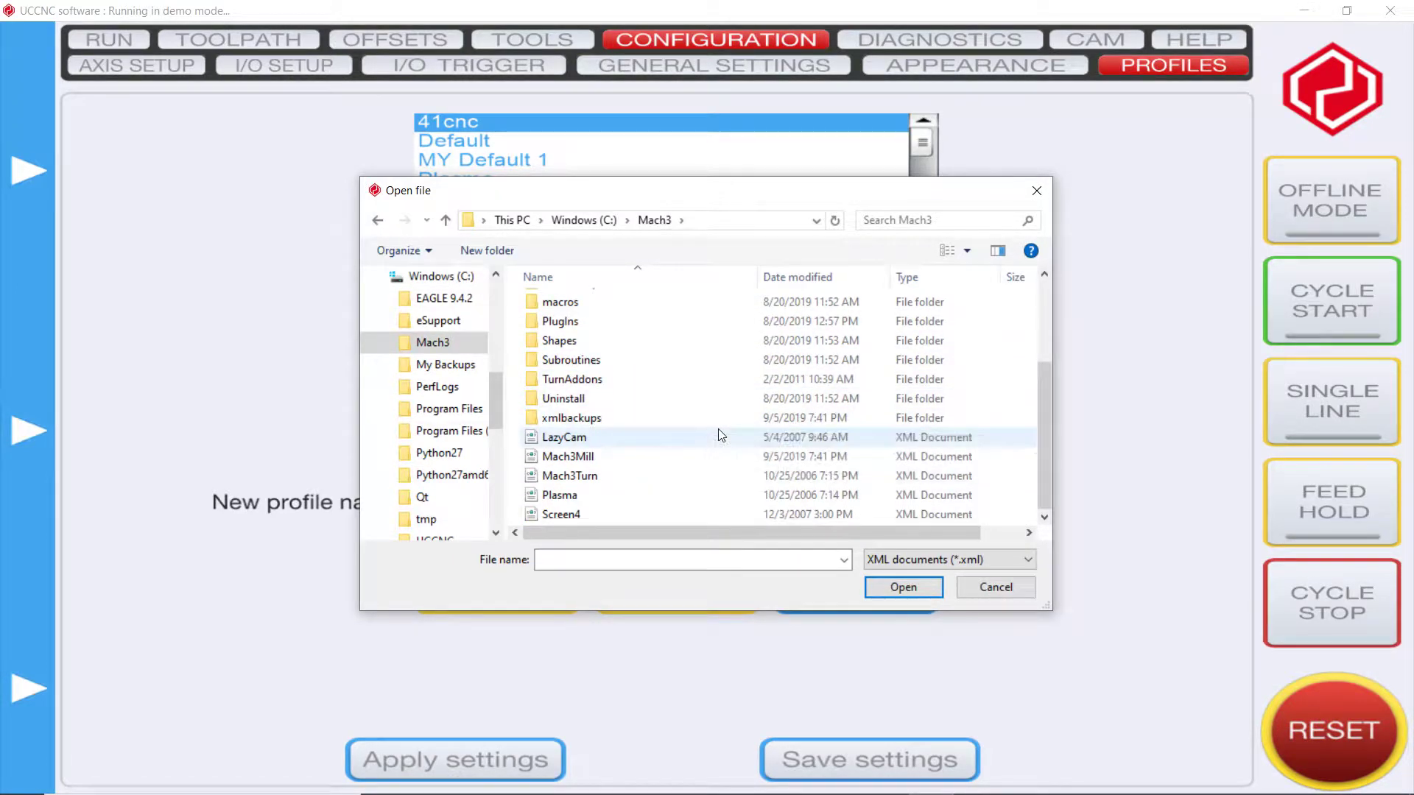
pyautogui.scroll(3, 925, 453)
pyautogui.scroll(-3, 926, 453)
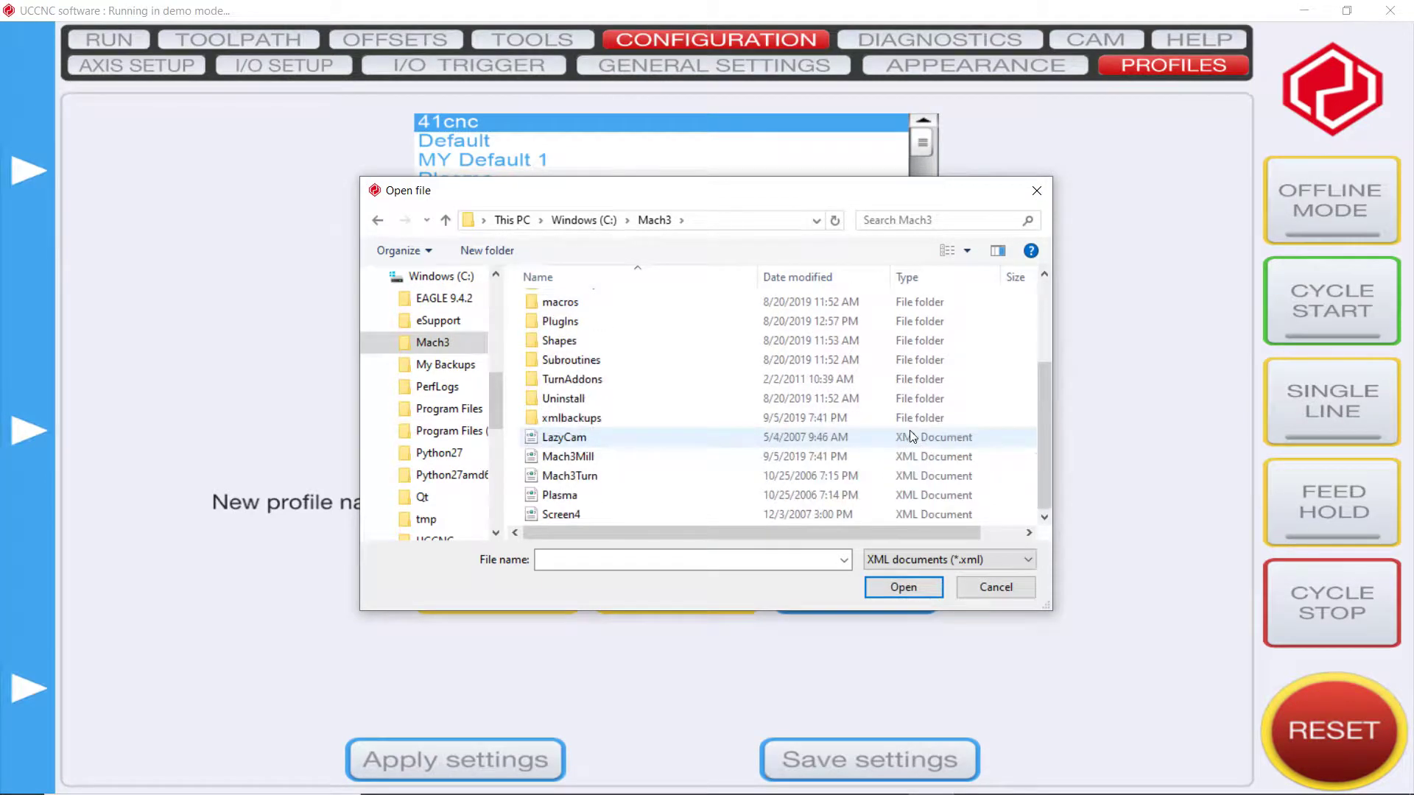
pyautogui.click(648, 462)
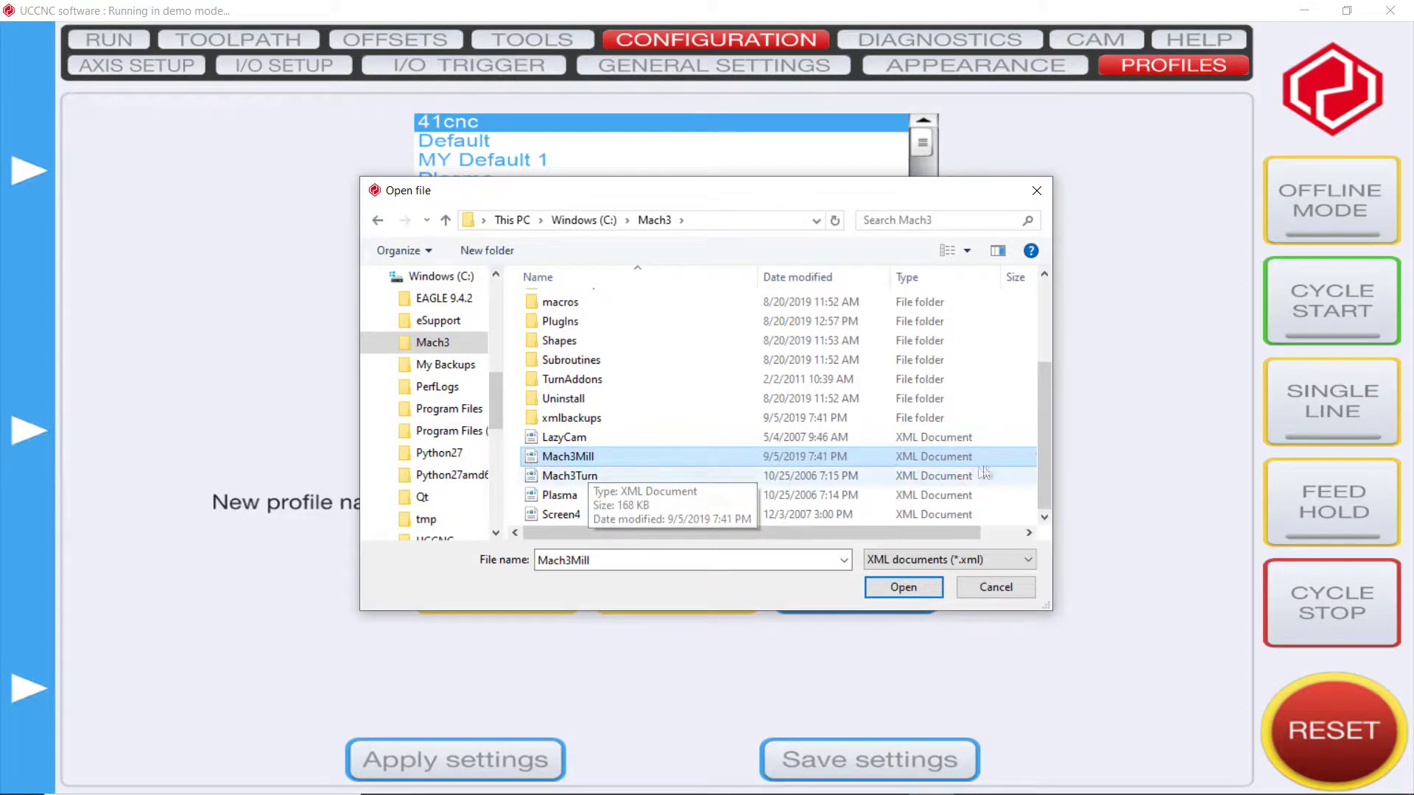
pyautogui.click(902, 587)
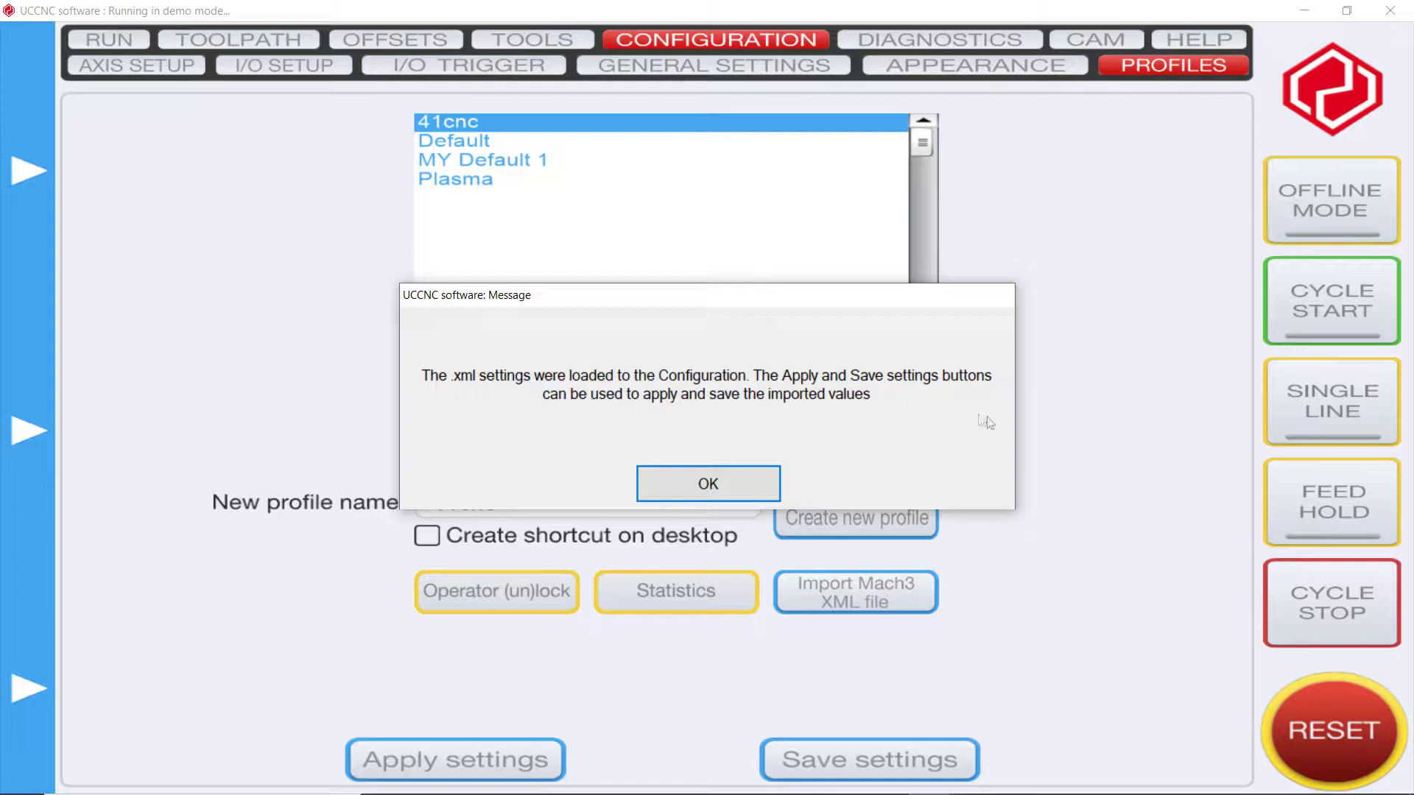
pyautogui.click(685, 492)
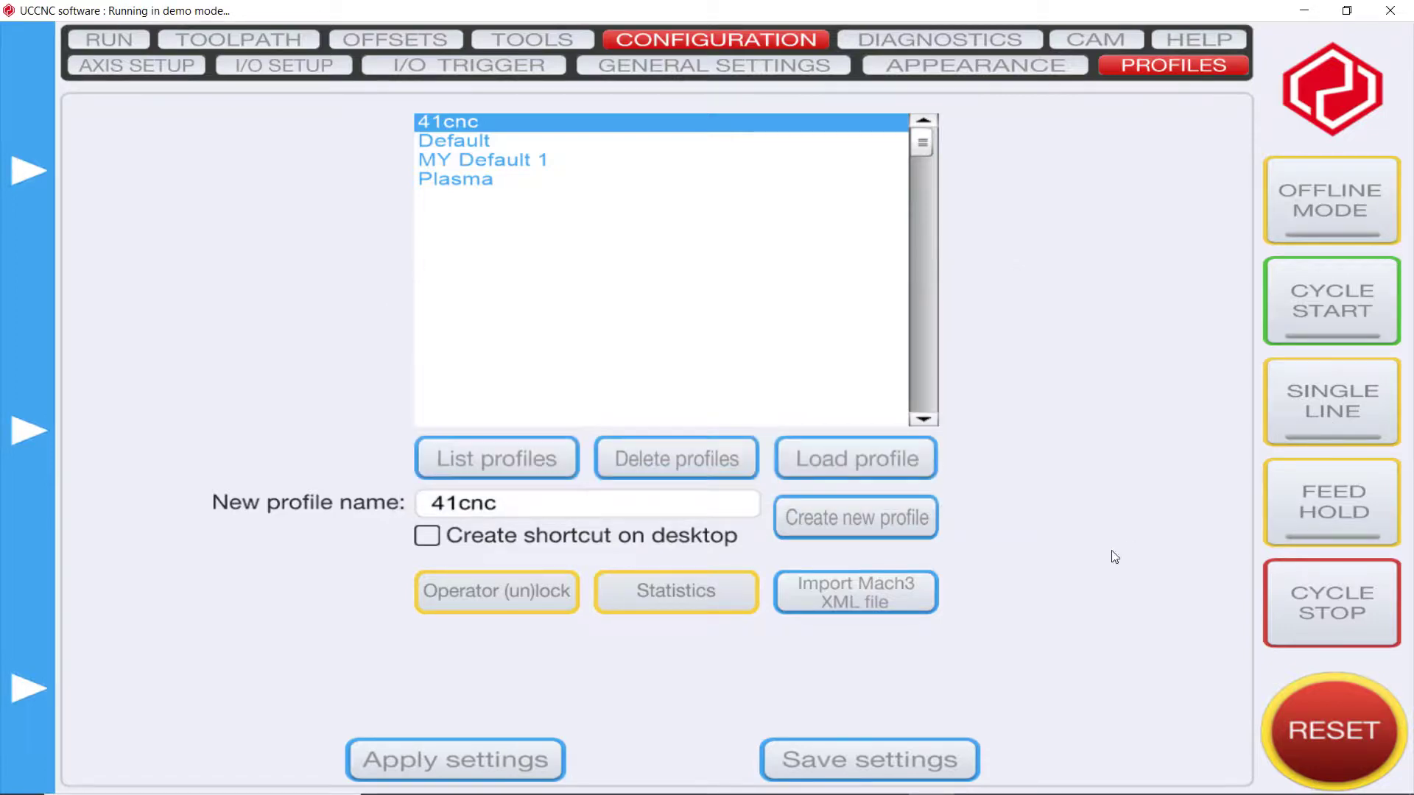
pyautogui.click(515, 761)
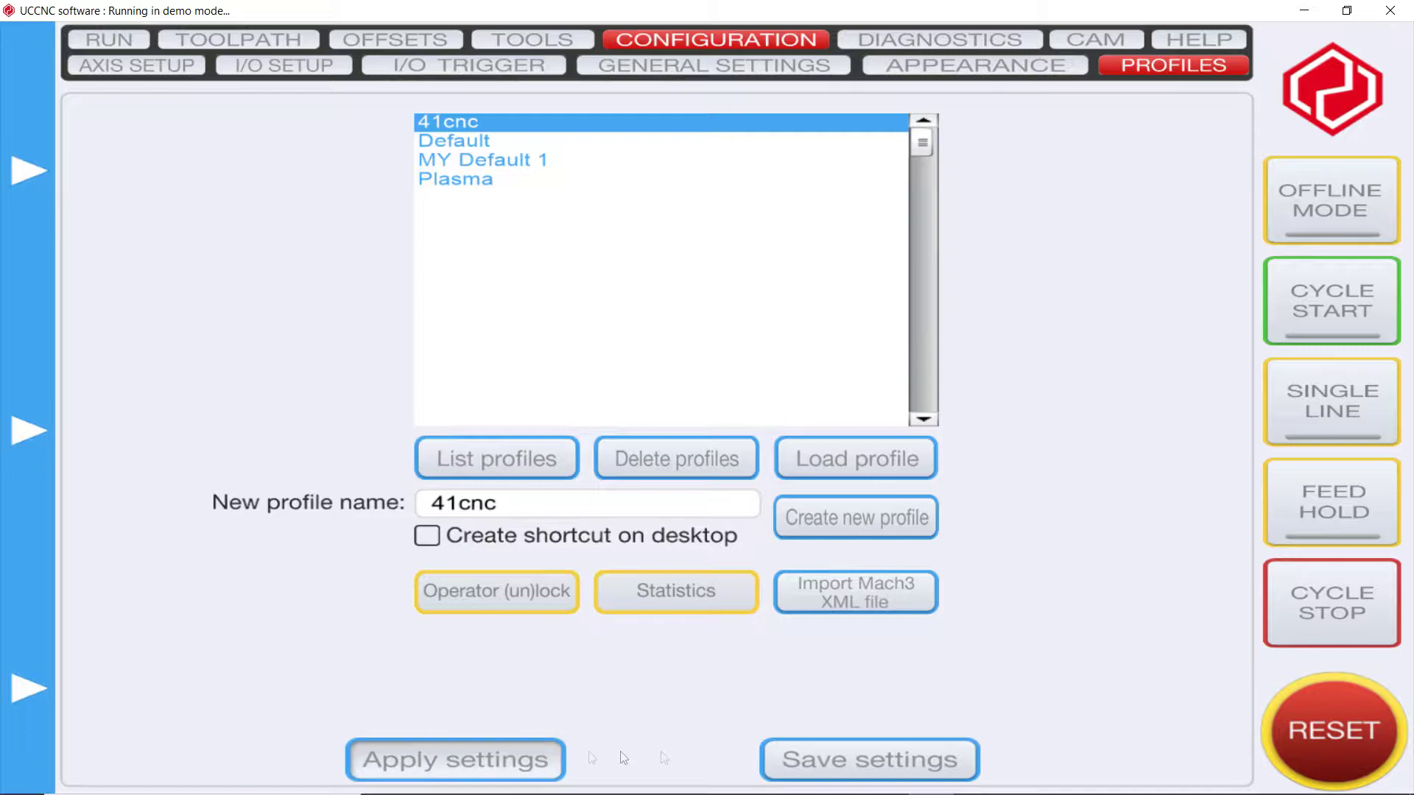
pyautogui.click(922, 762)
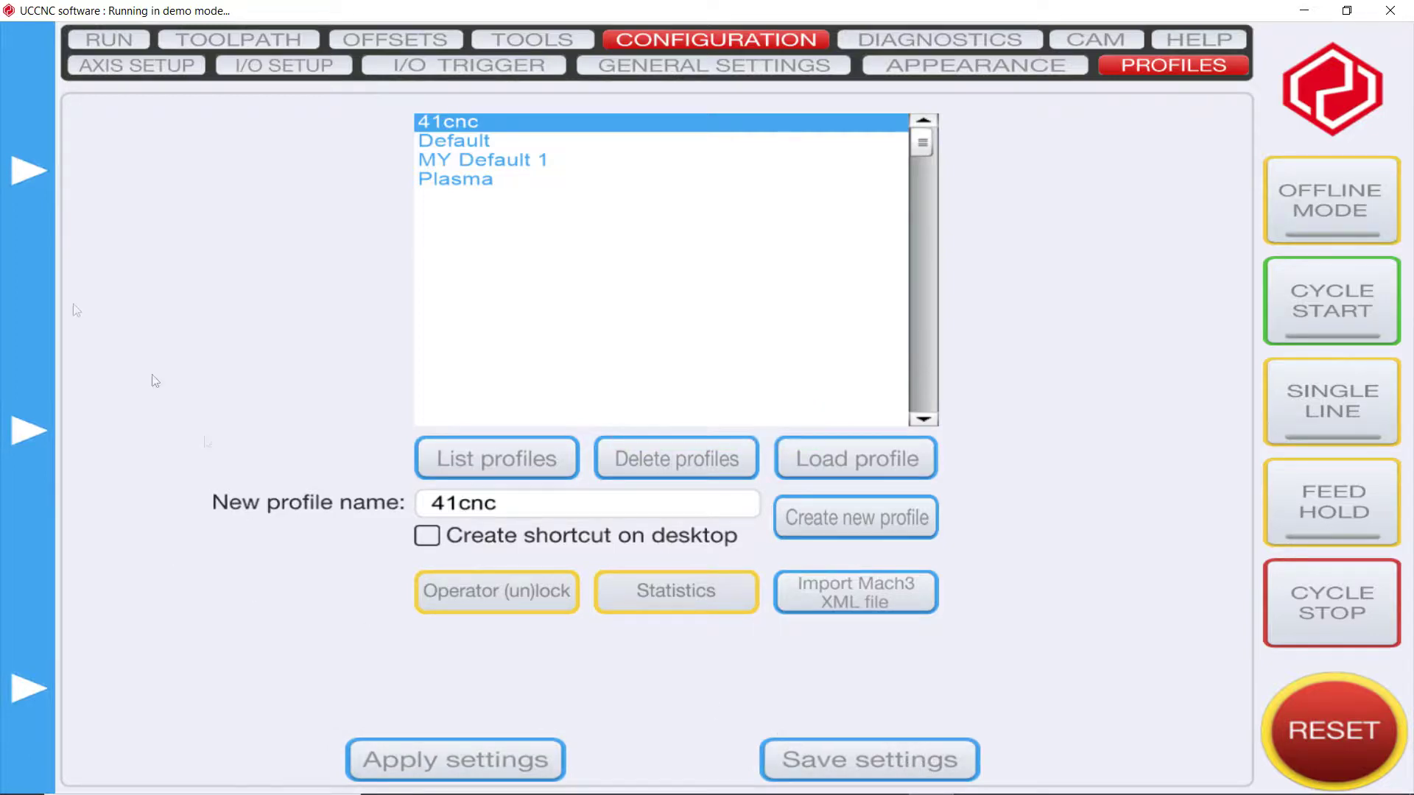
# - Review the Toolpath, Offsets, Tools and X-axis setup pages, then minimize UCCNC
pyautogui.click(116, 41)
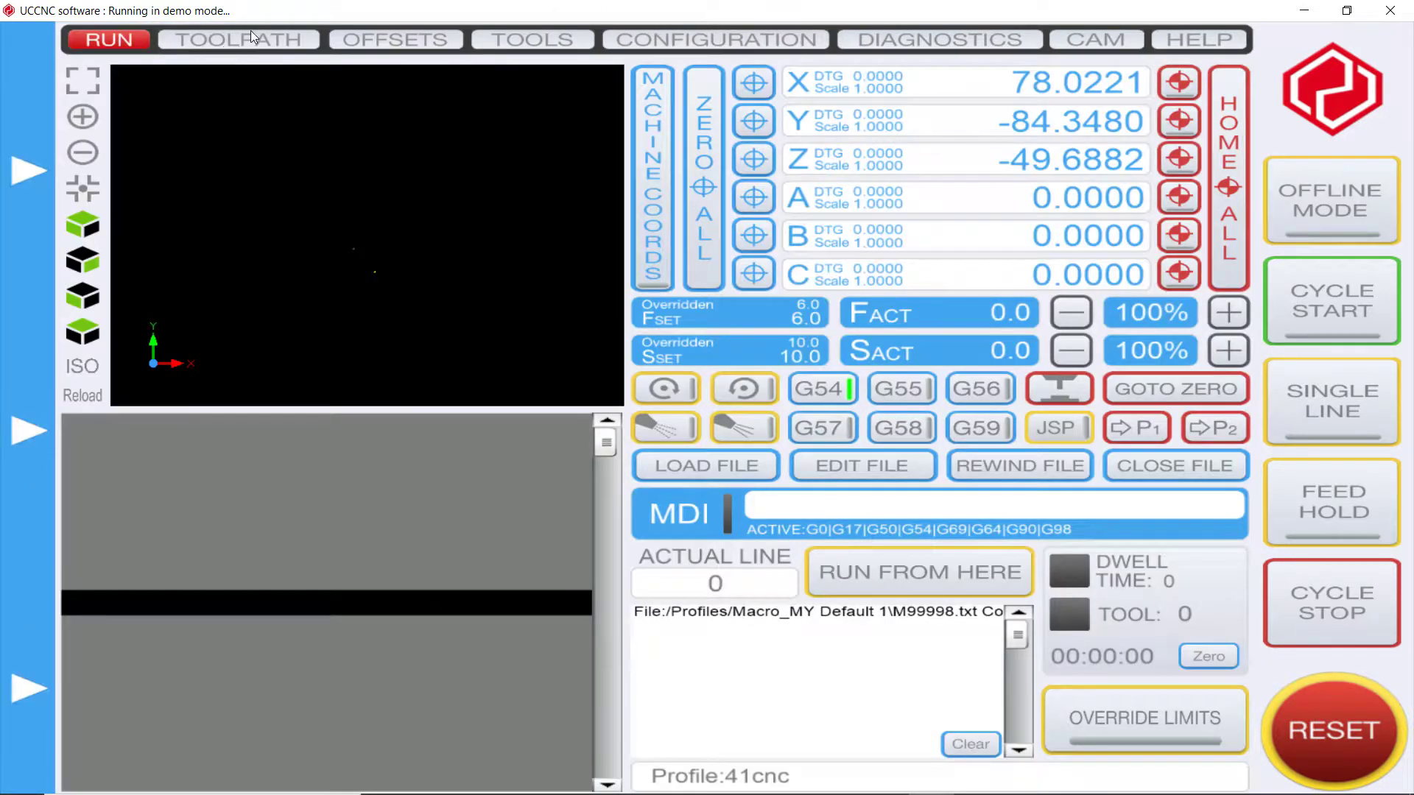
pyautogui.click(250, 35)
pyautogui.click(386, 43)
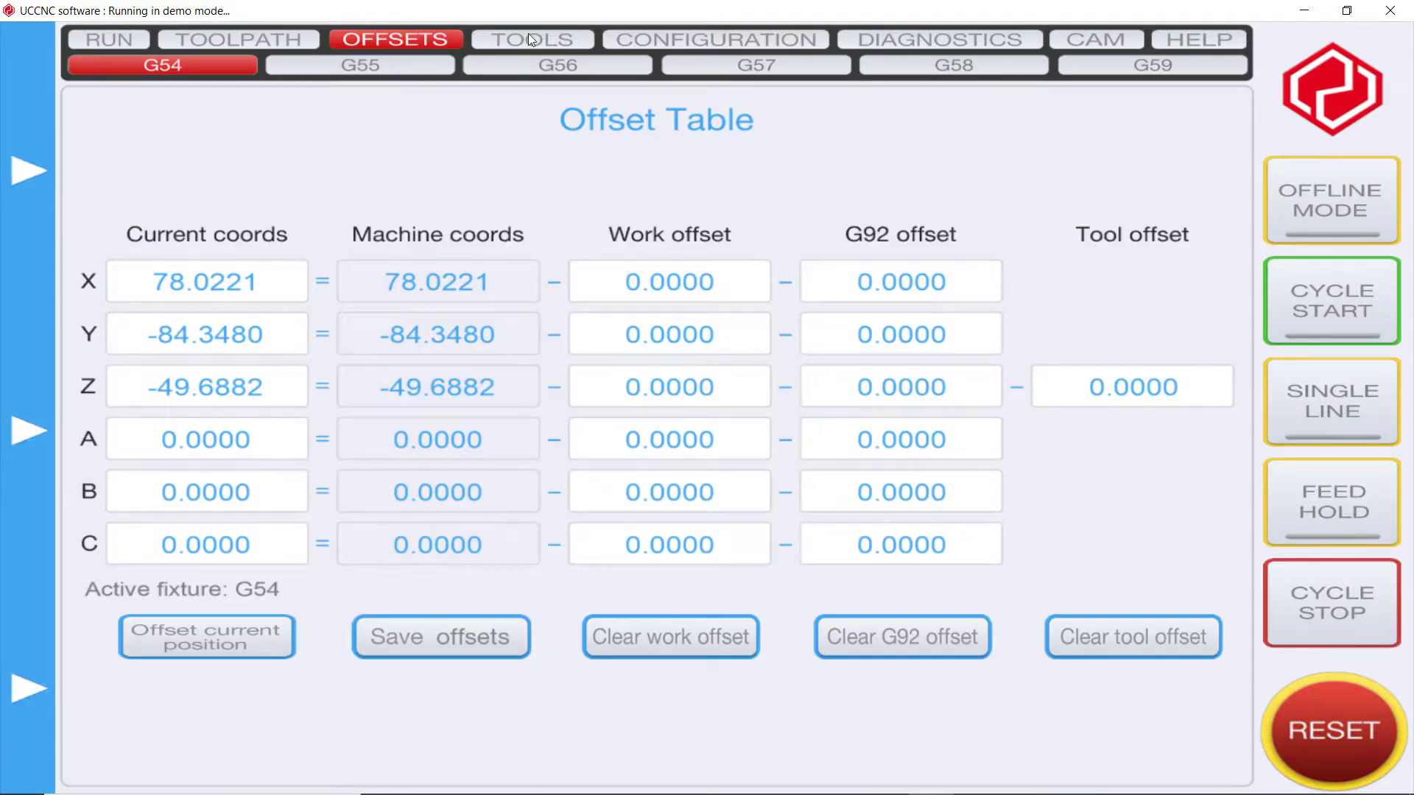
pyautogui.click(527, 42)
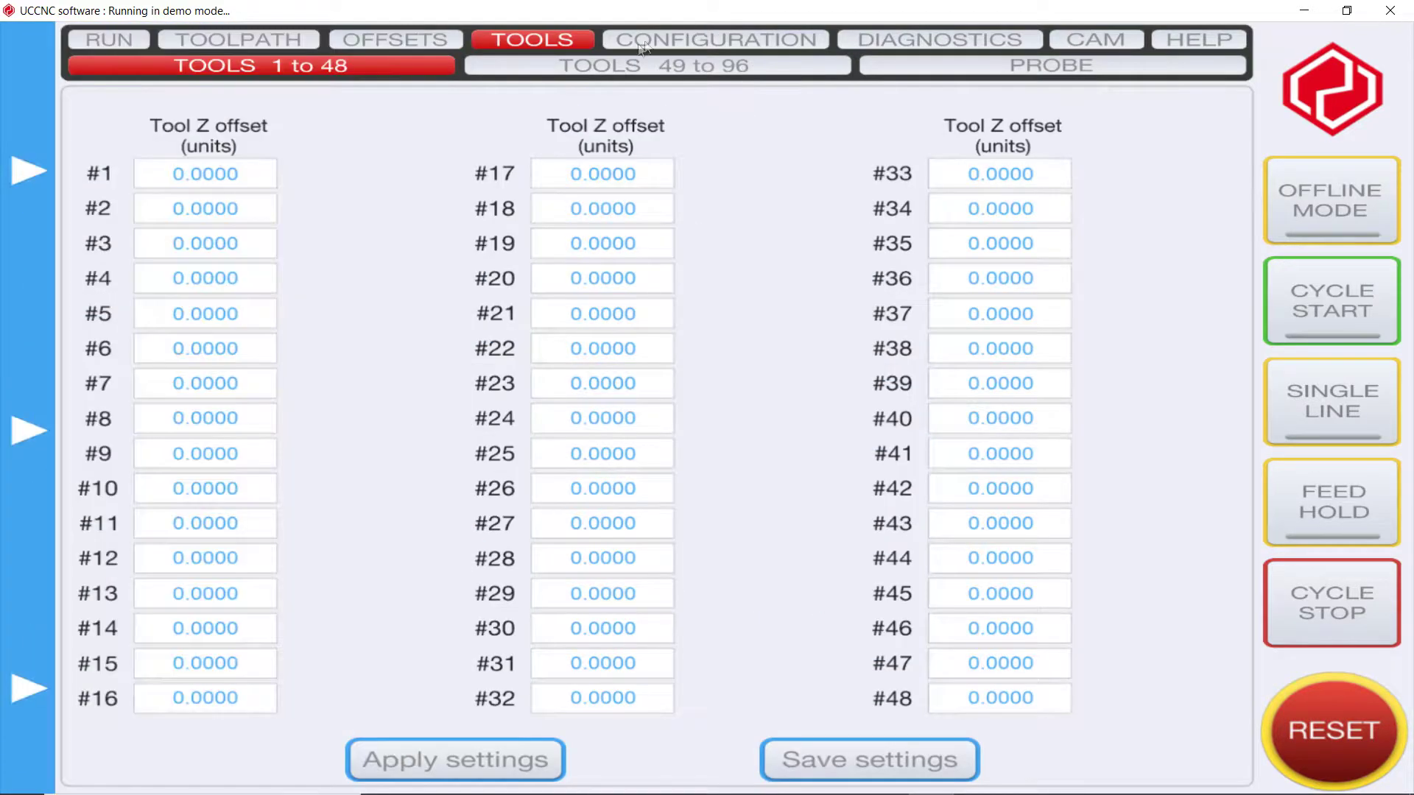
pyautogui.click(658, 45)
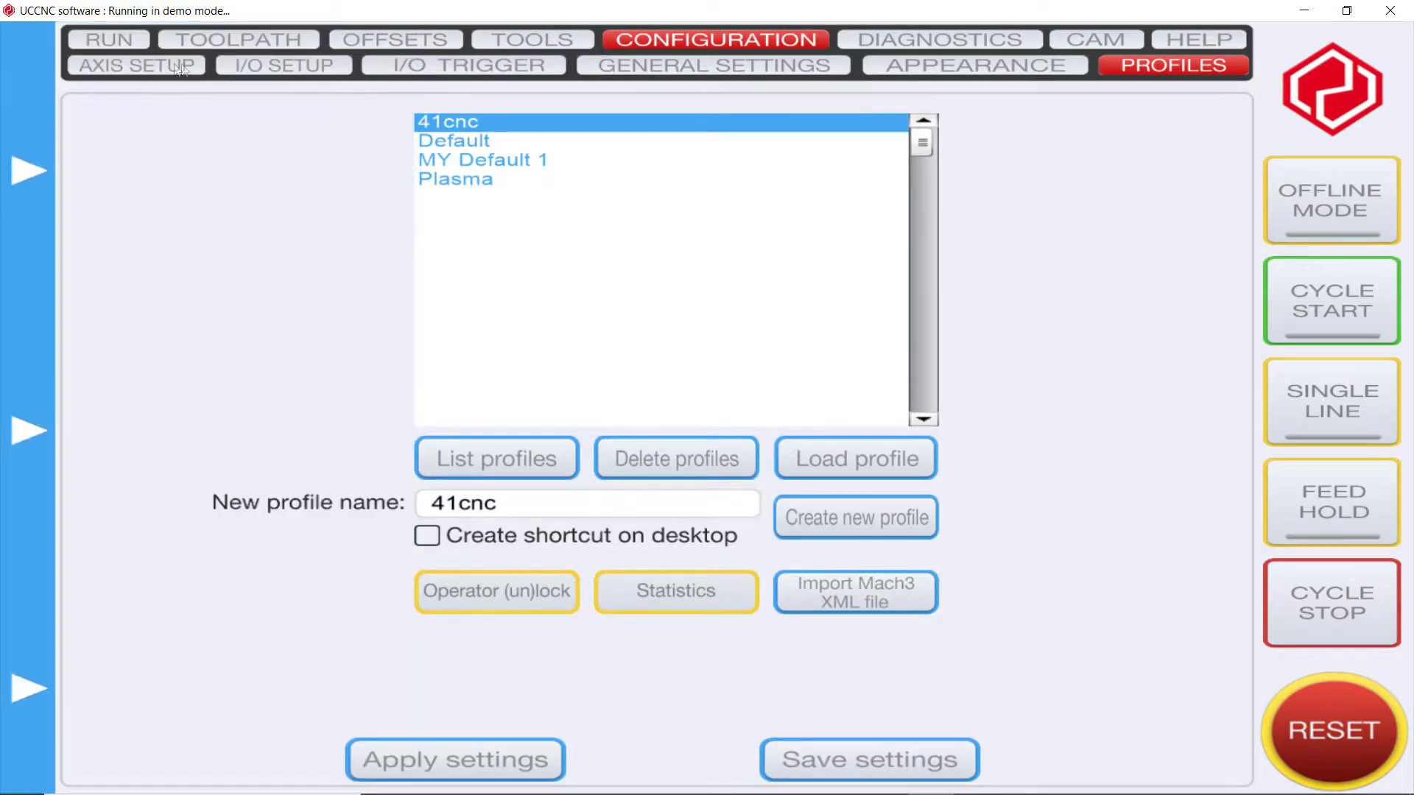
pyautogui.click(180, 68)
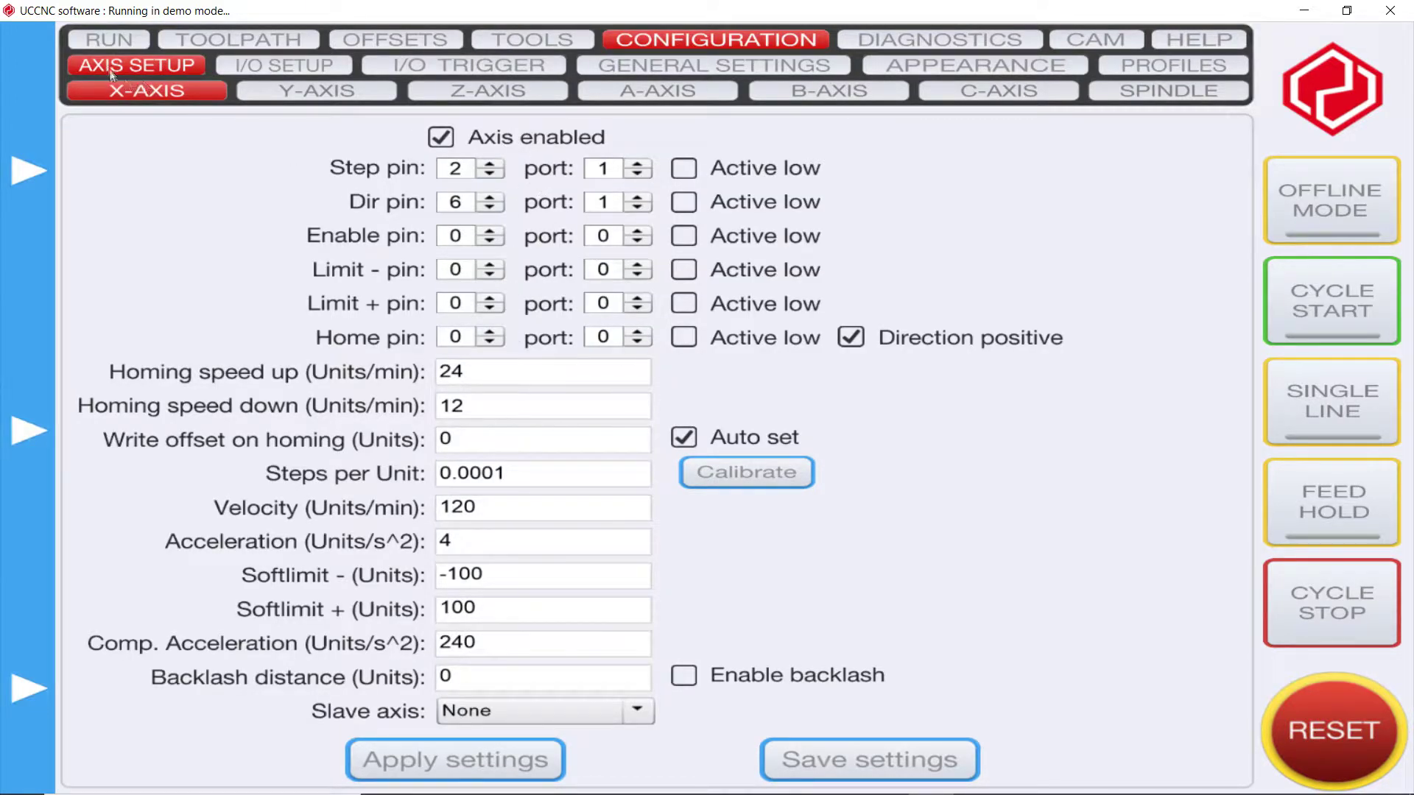
pyautogui.click(109, 40)
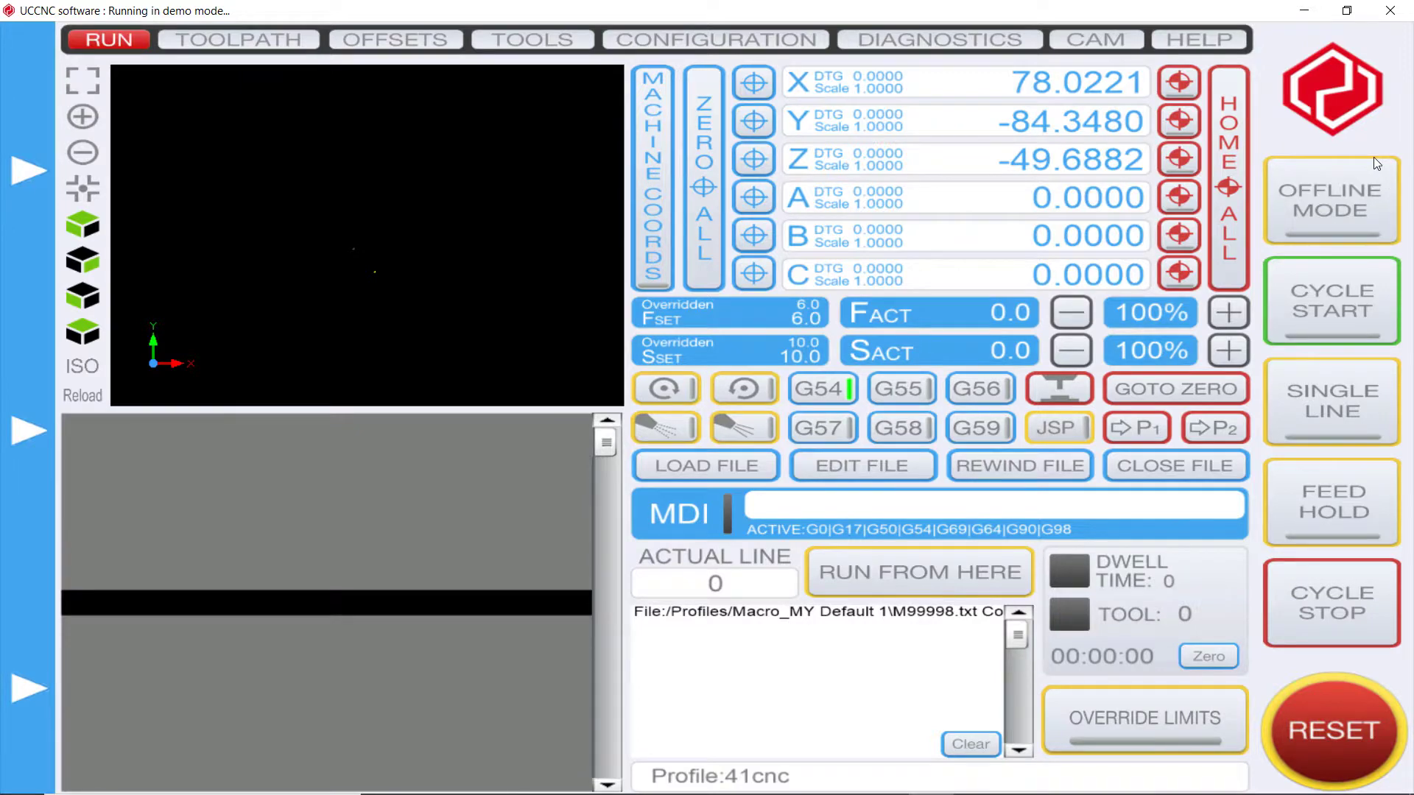
pyautogui.click(1304, 10)
# - In Mach3, review the Ports and Pins motor outputs, then save the Mach3Mill settings
pyautogui.click(976, 777)
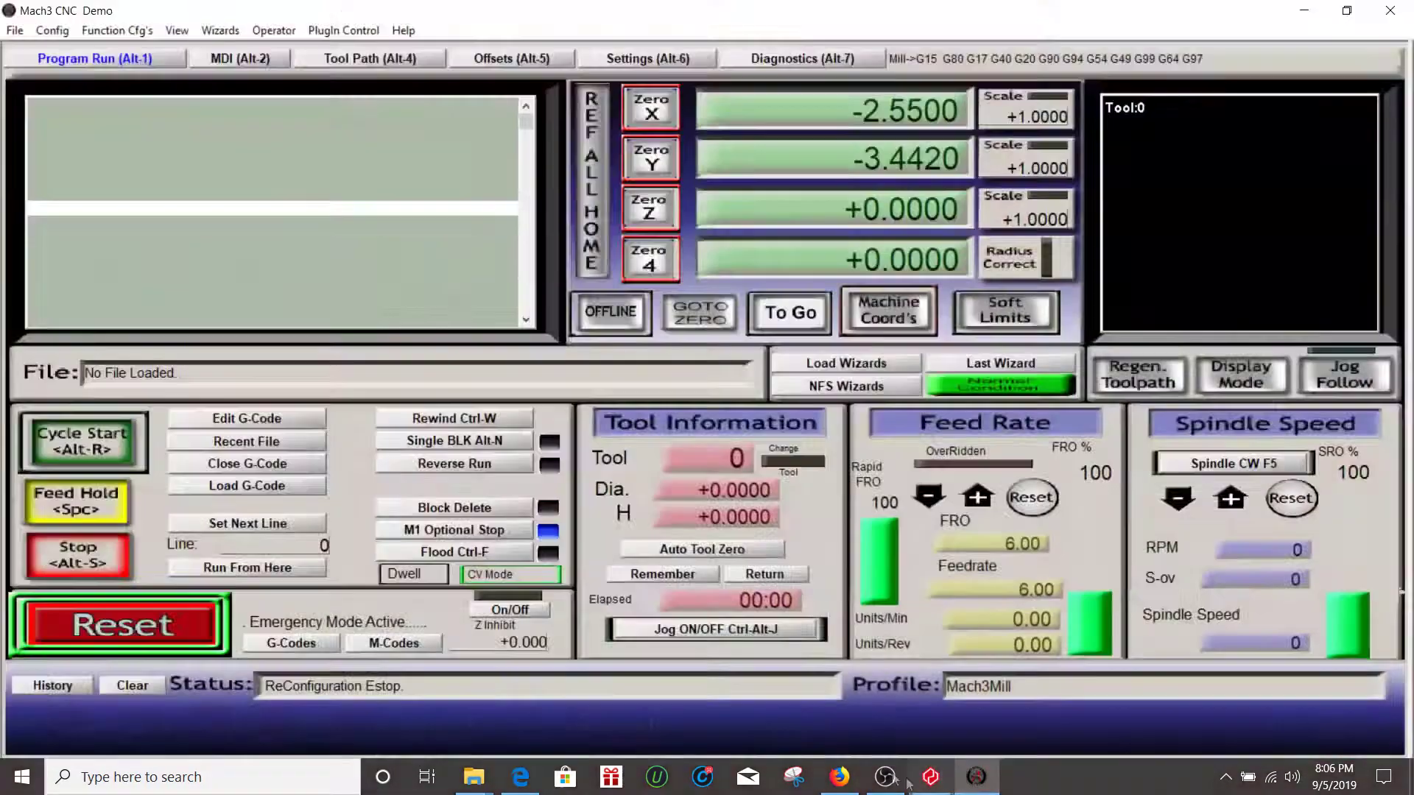
pyautogui.click(52, 31)
pyautogui.moveTo(87, 36)
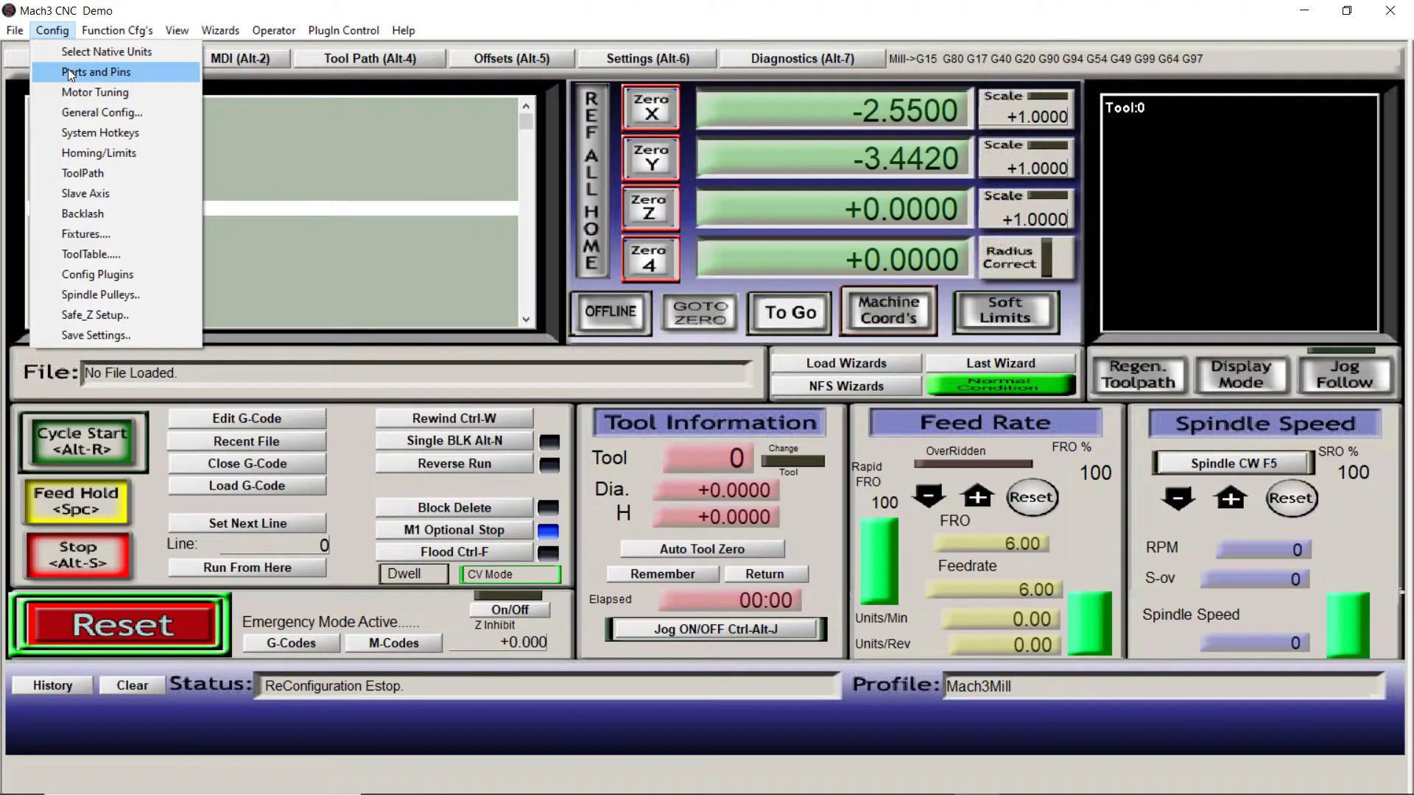
pyautogui.click(72, 73)
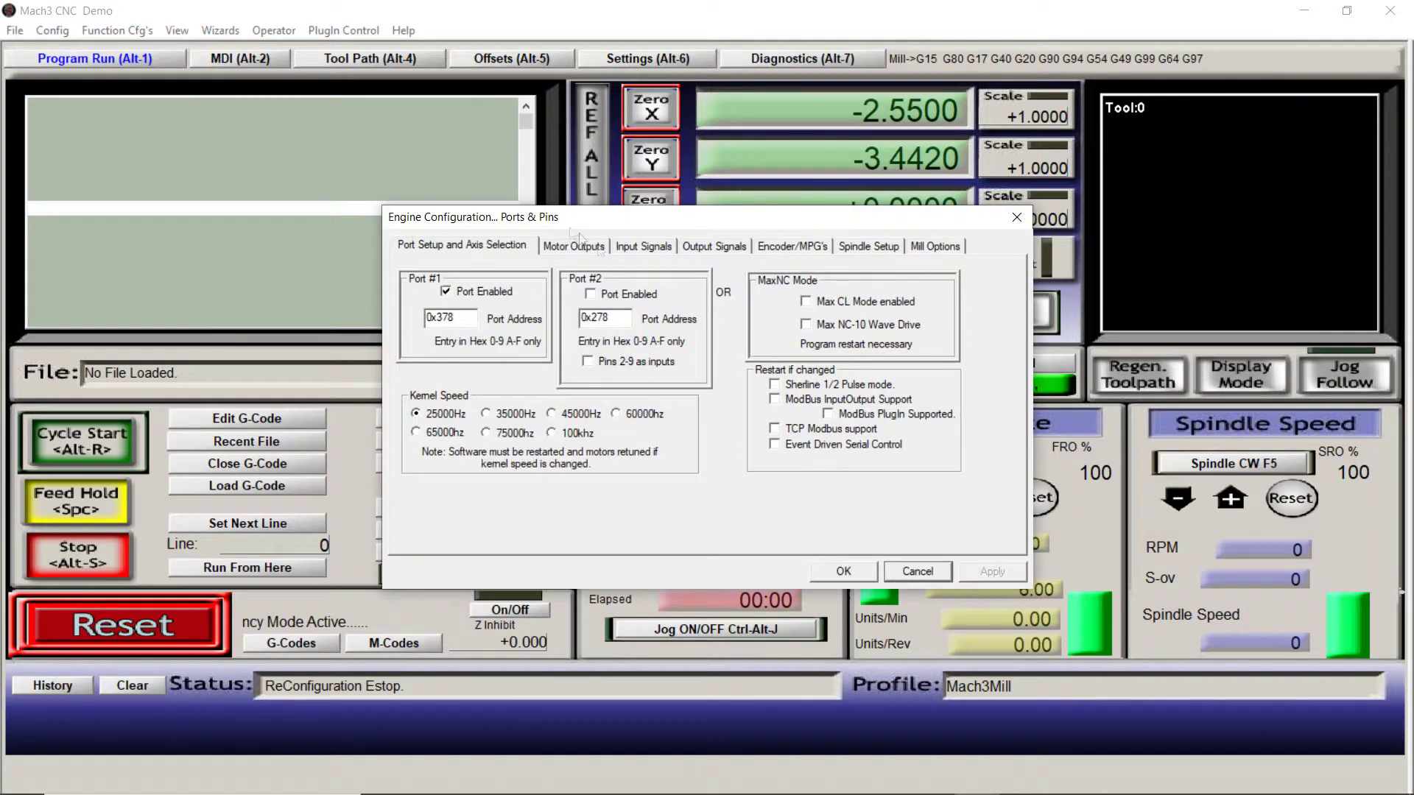
pyautogui.click(595, 248)
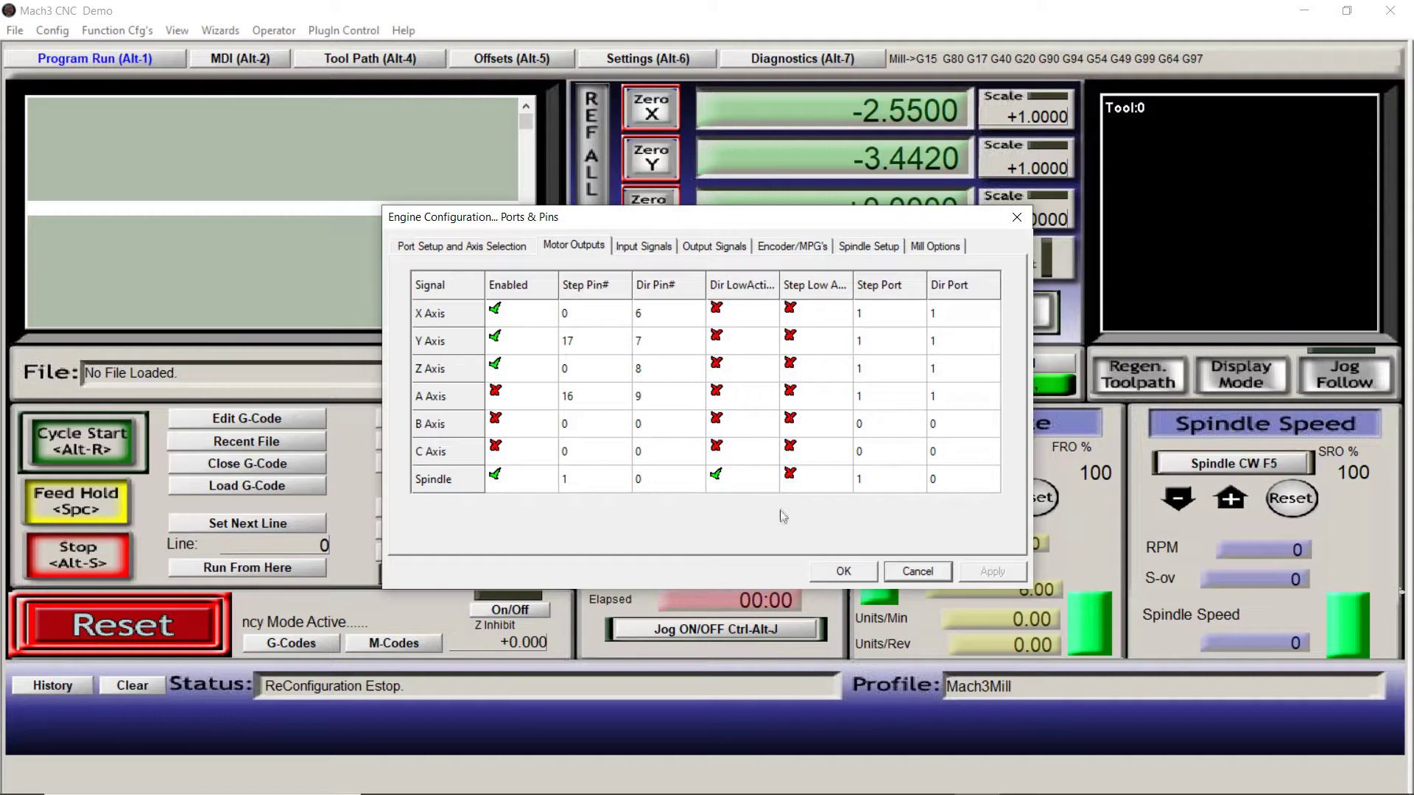
pyautogui.click(843, 572)
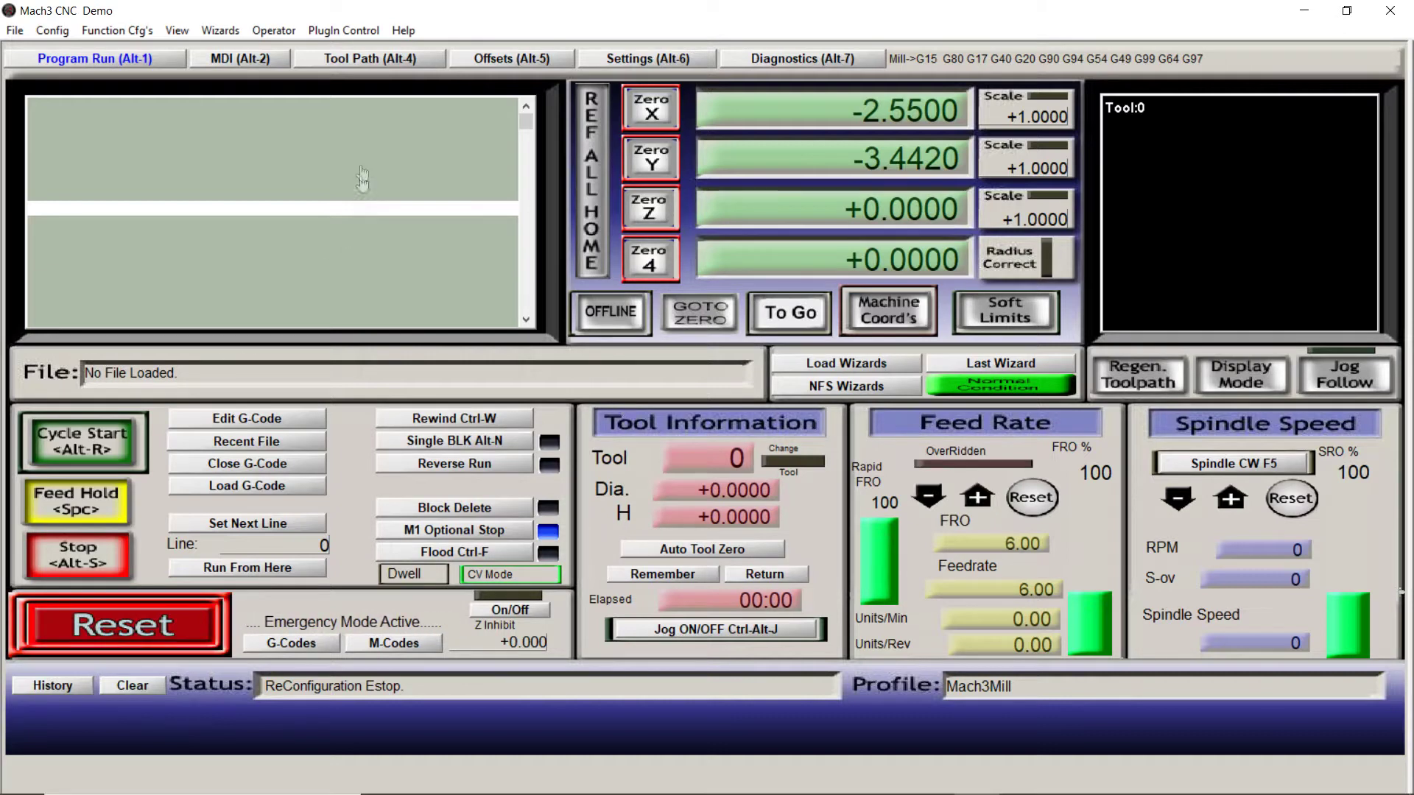
pyautogui.click(52, 30)
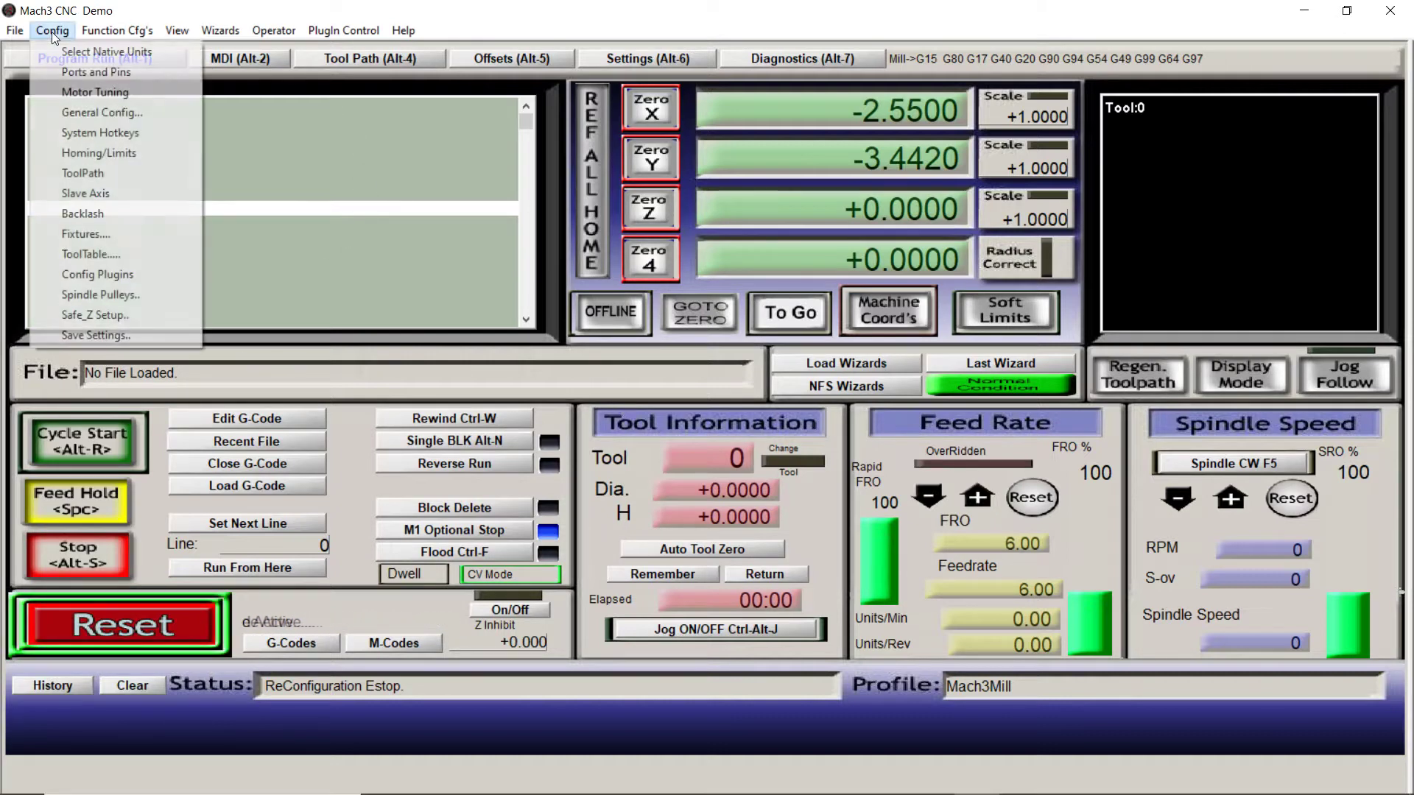
pyautogui.click(108, 336)
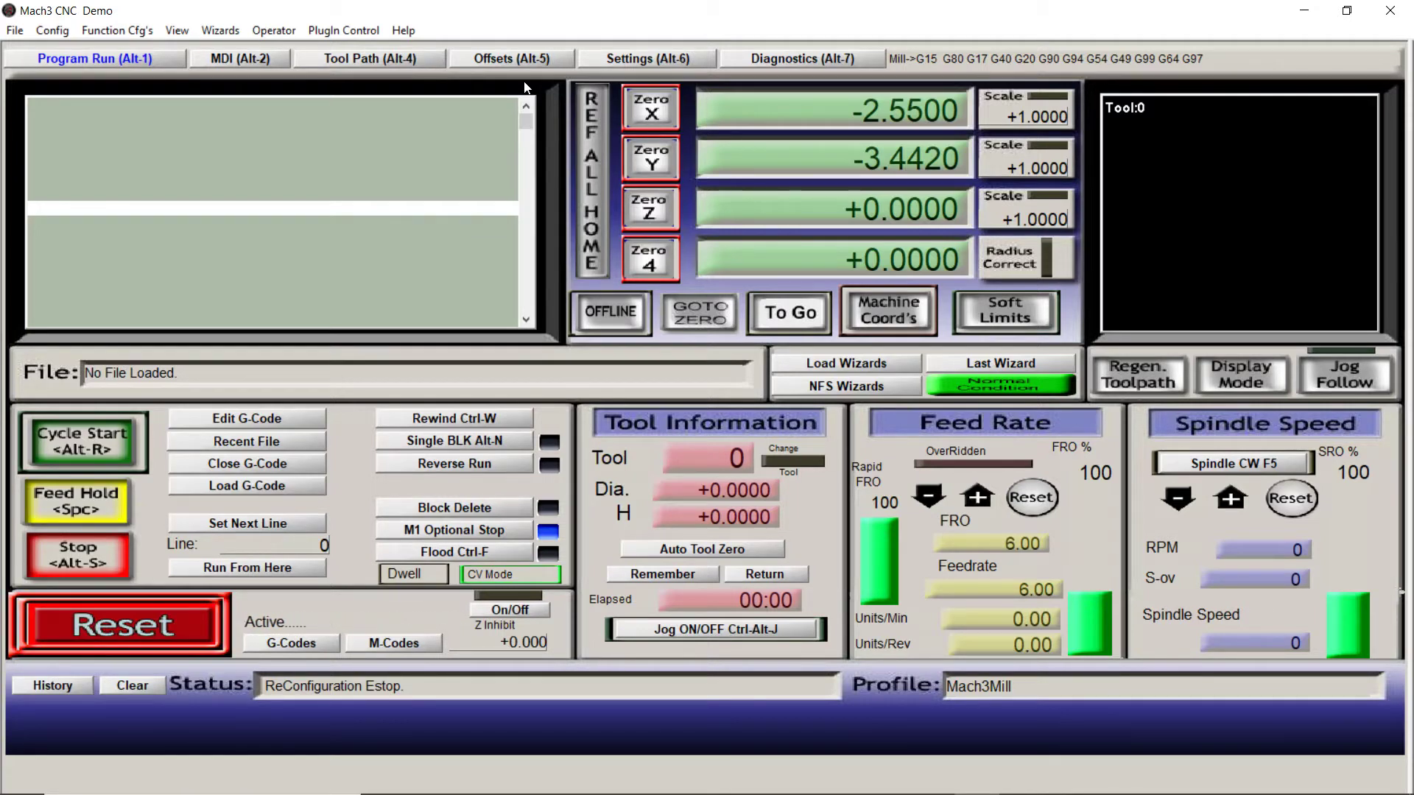
# - Minimize Mach3 and restore the UCCNC window from the taskbar
pyautogui.click(1297, 15)
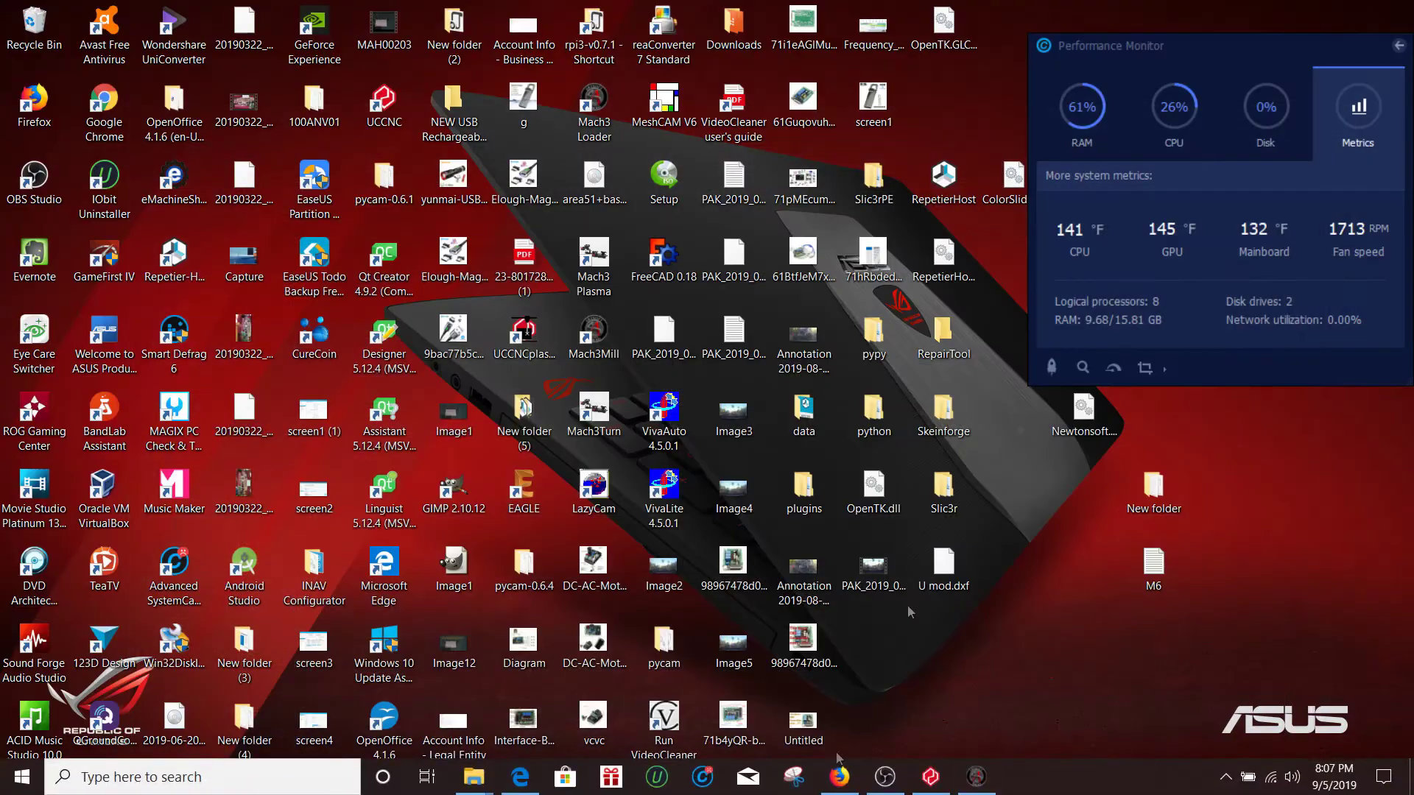
pyautogui.click(930, 777)
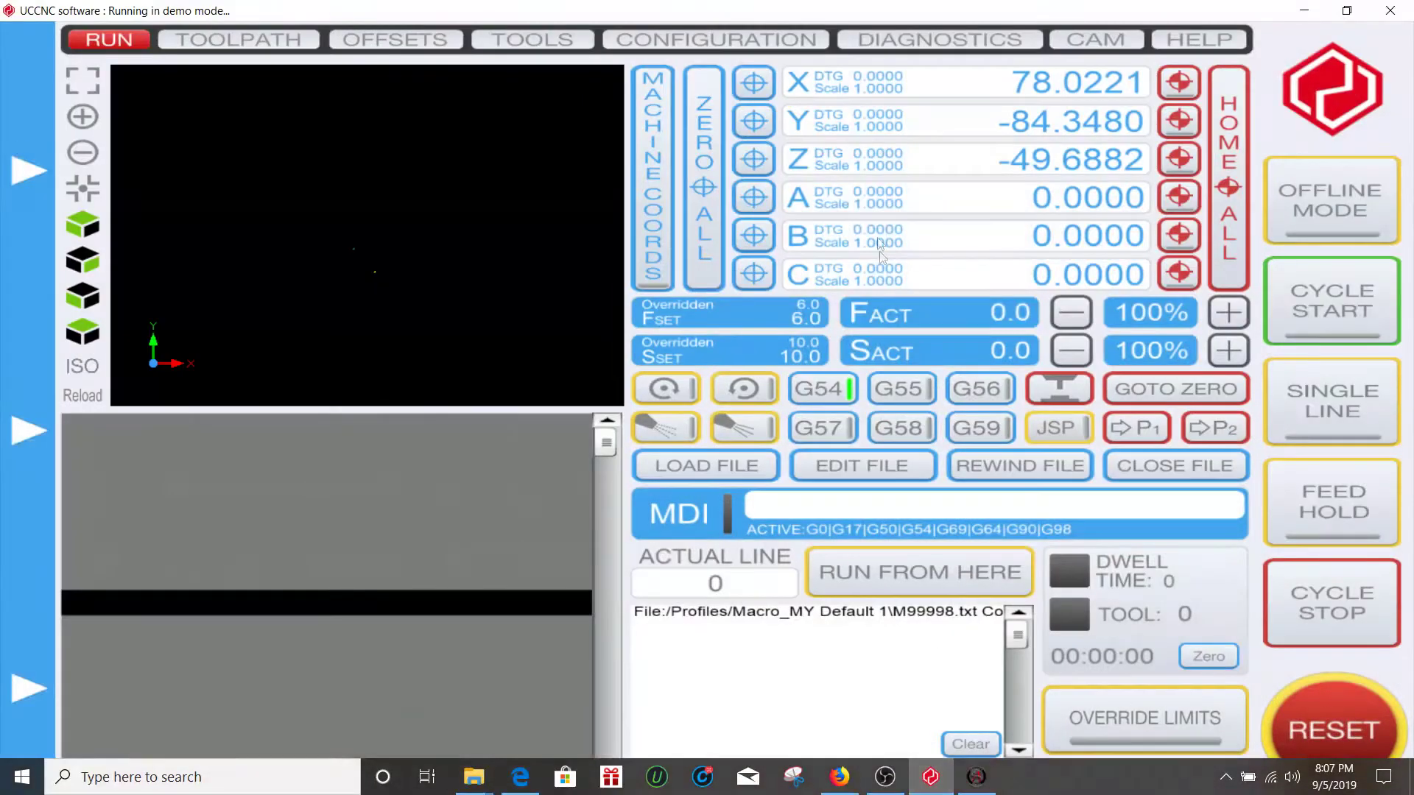